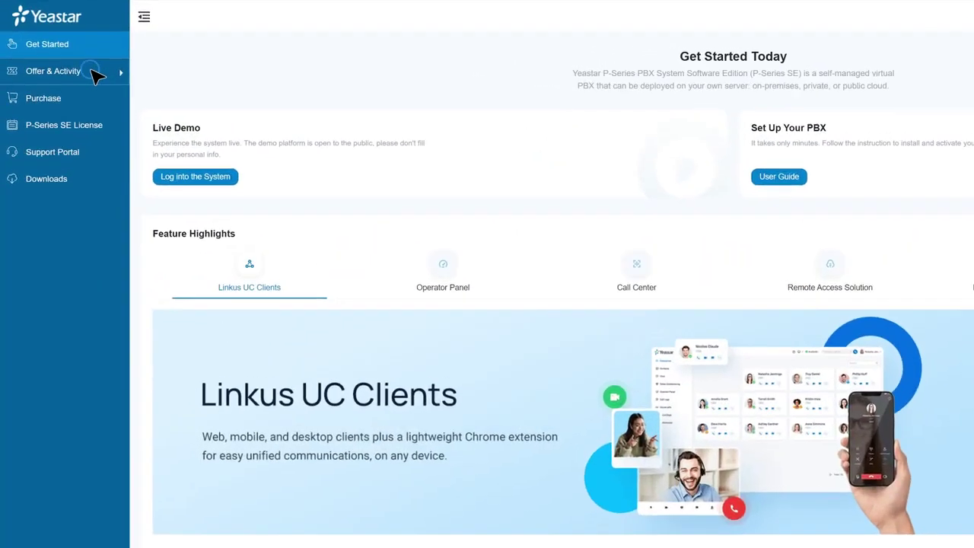
Look through the Offer & Activity, Purchase, P-Series SE License and Support Portal sections of the Yeastar portal
left_click(71, 55)
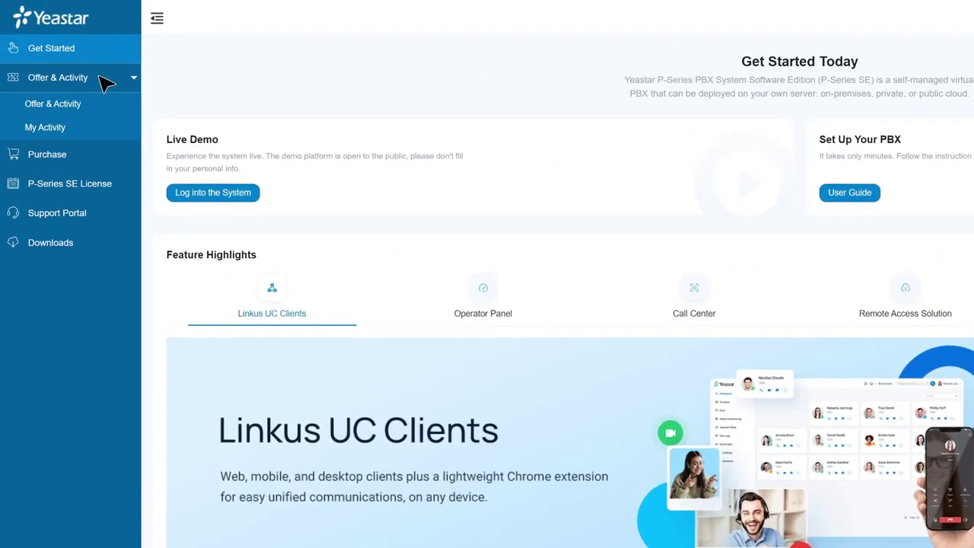
left_click(85, 155)
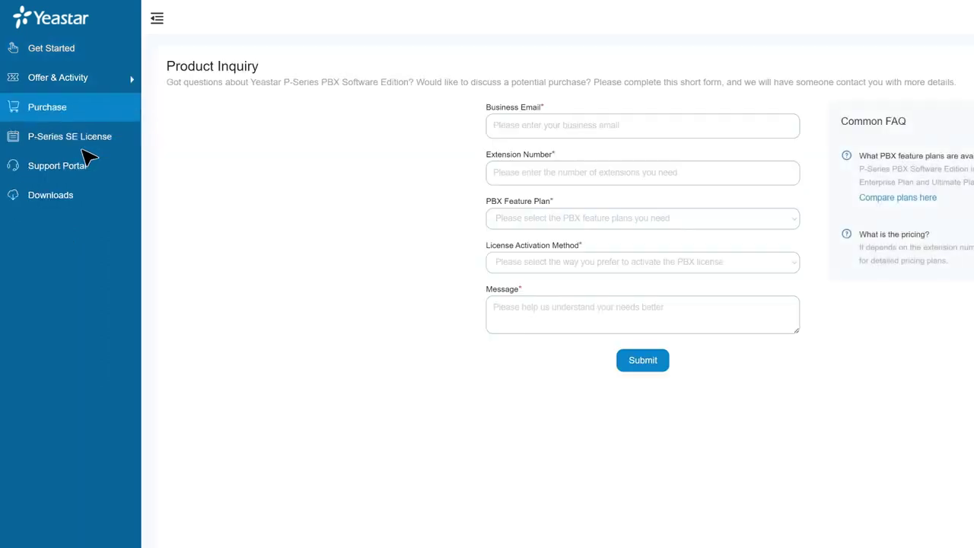
left_click(85, 150)
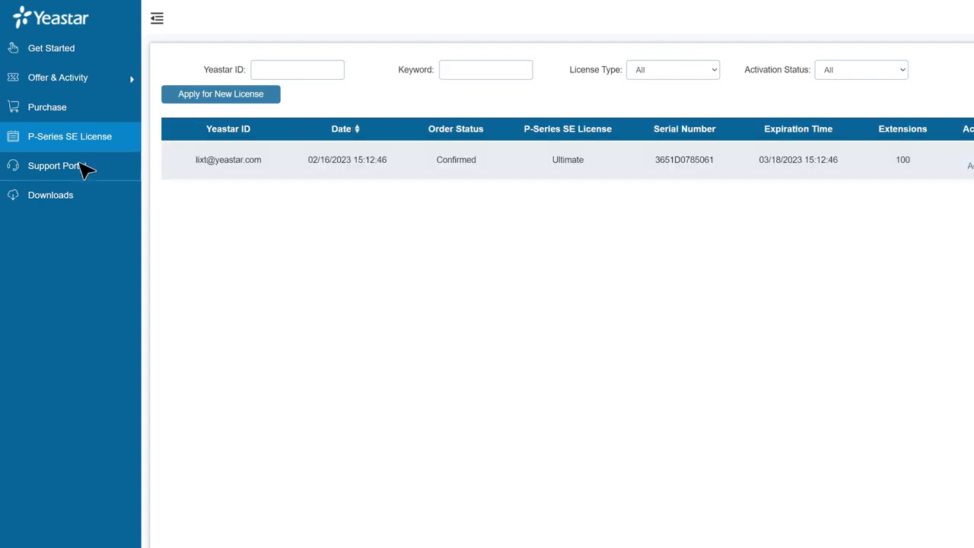
left_click(82, 166)
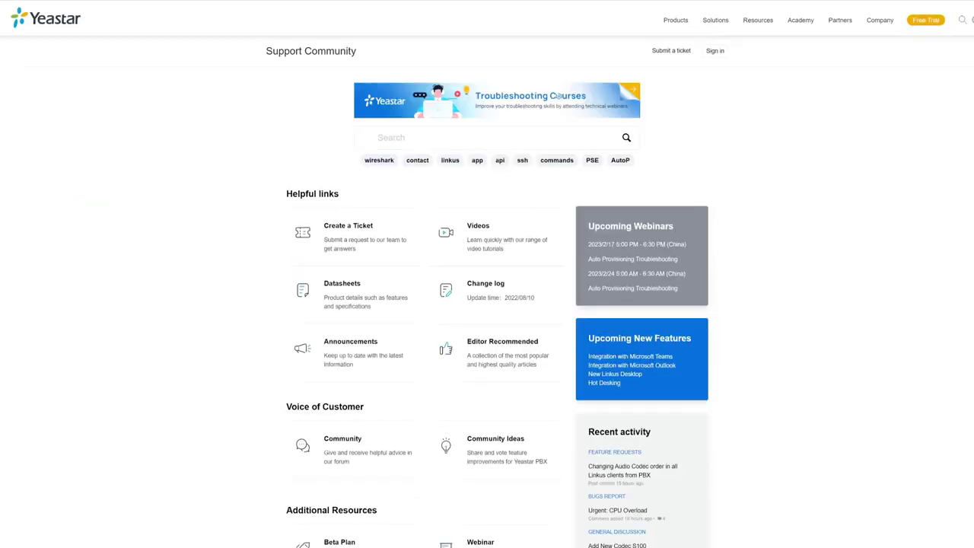
scroll(558, 97, "down", 3)
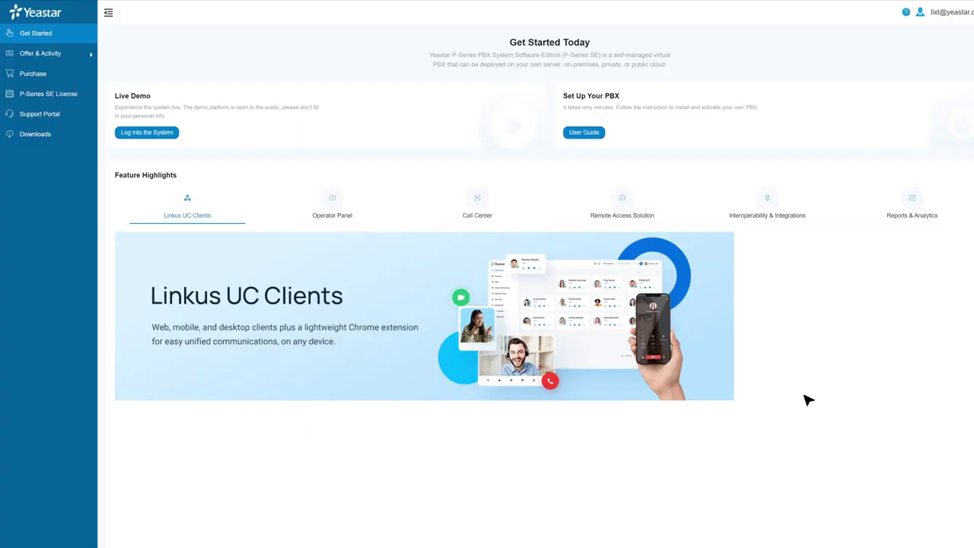
Copy the activation code of the Ultimate trial license listed under P-Series SE License
left_click(61, 96)
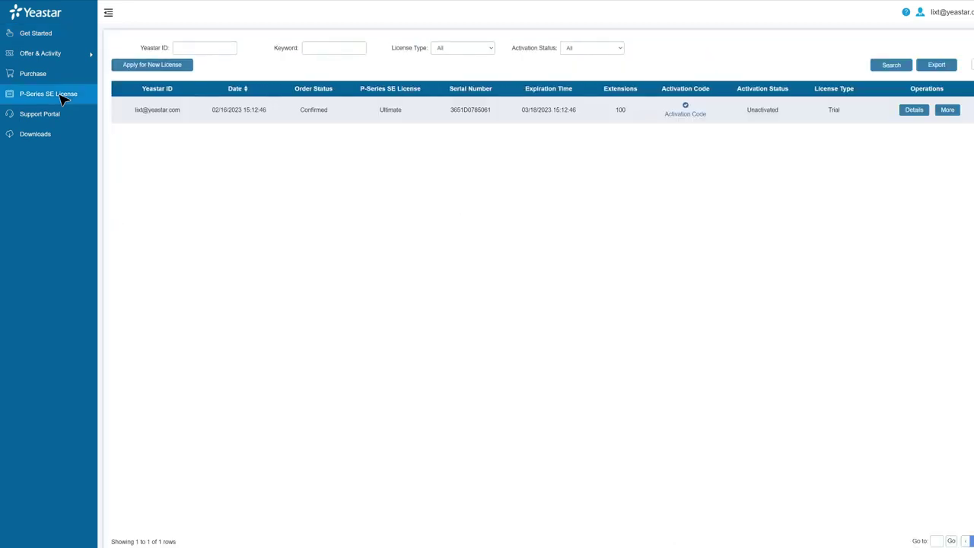
left_click(689, 115)
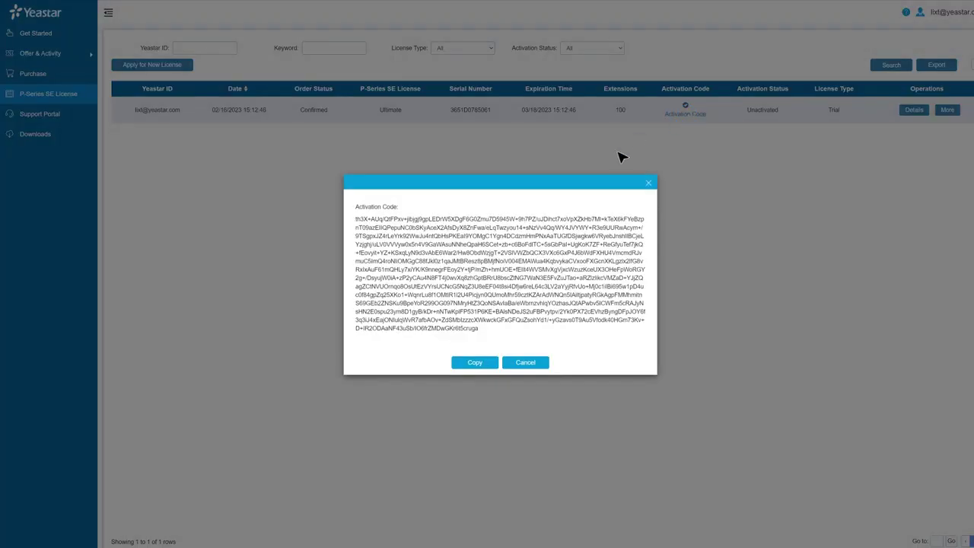
left_click(482, 365)
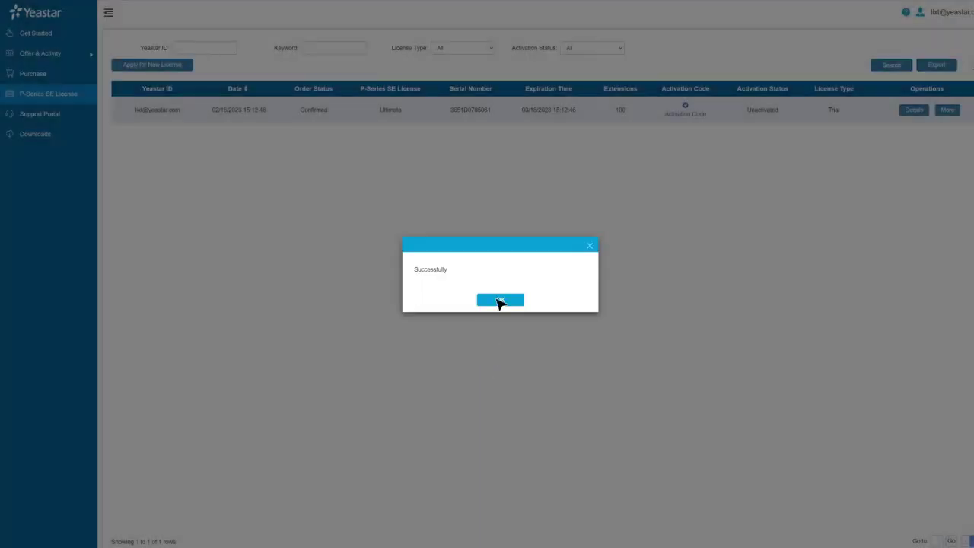
left_click(497, 302)
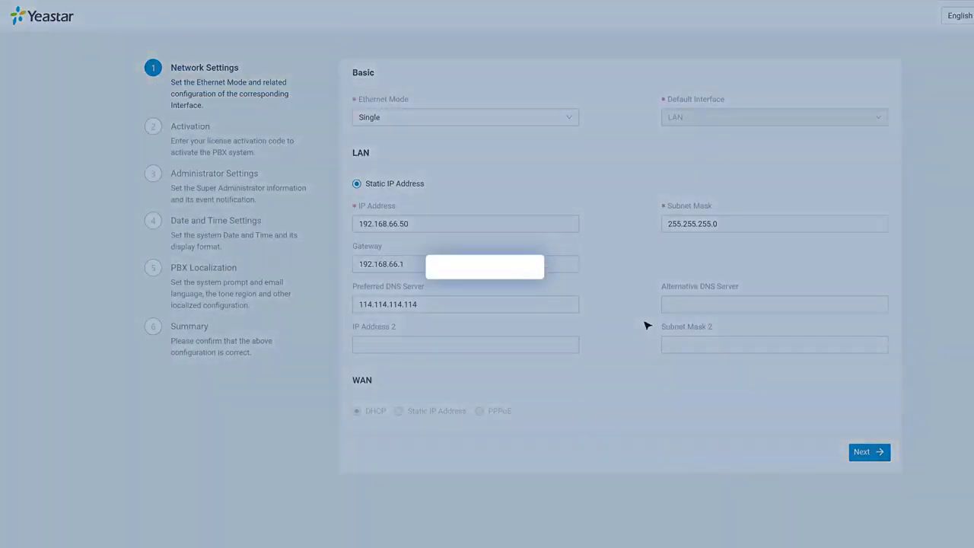
Accept the PBX setup wizard's network settings and go to the Activation Code field for online activation
left_click(868, 452)
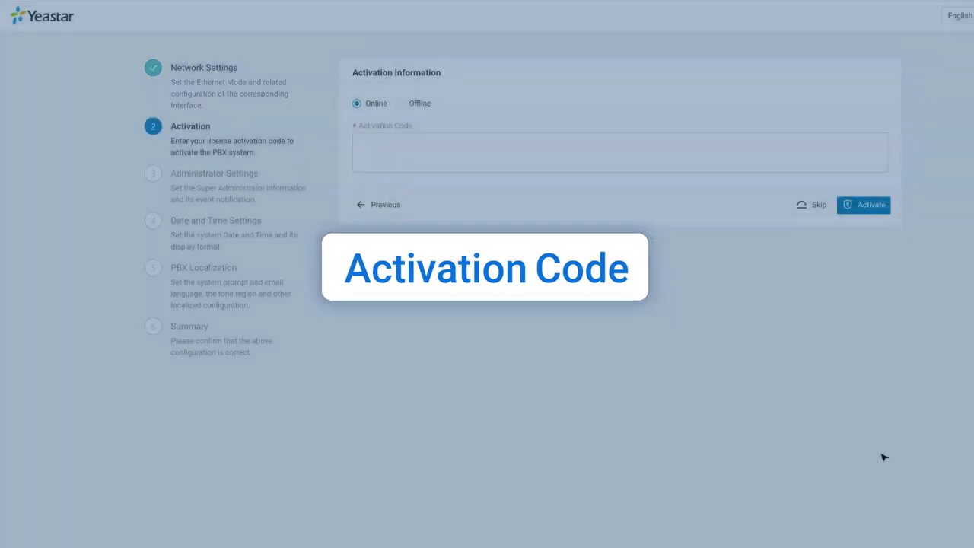
left_click(675, 152)
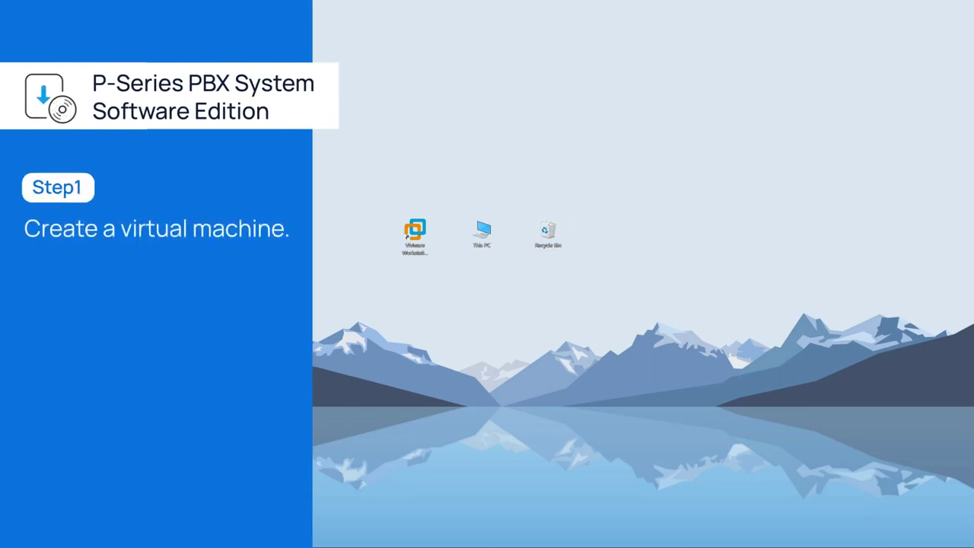
Switch to VMware Workstation and start creating a new virtual machine with the Typical (recommended) configuration
double_click(417, 230)
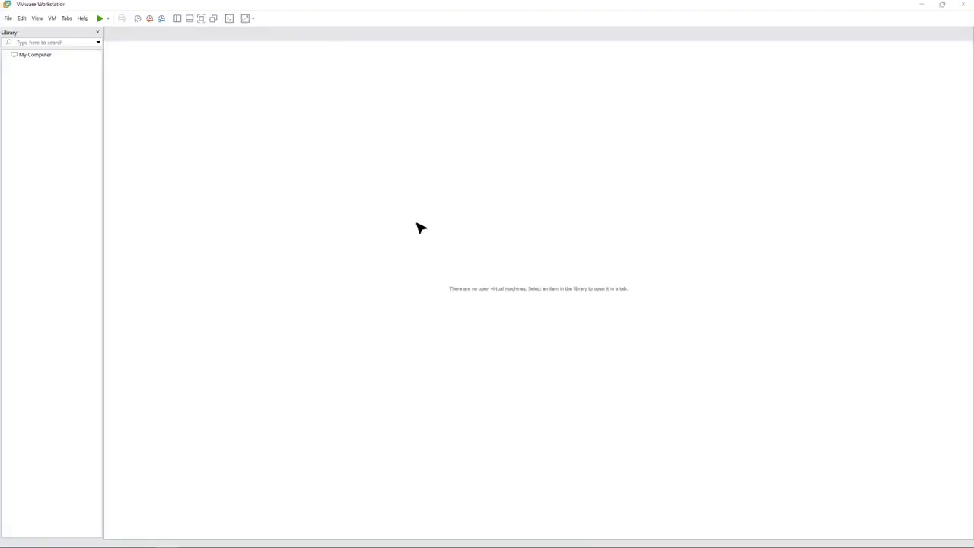
left_click(370, 151)
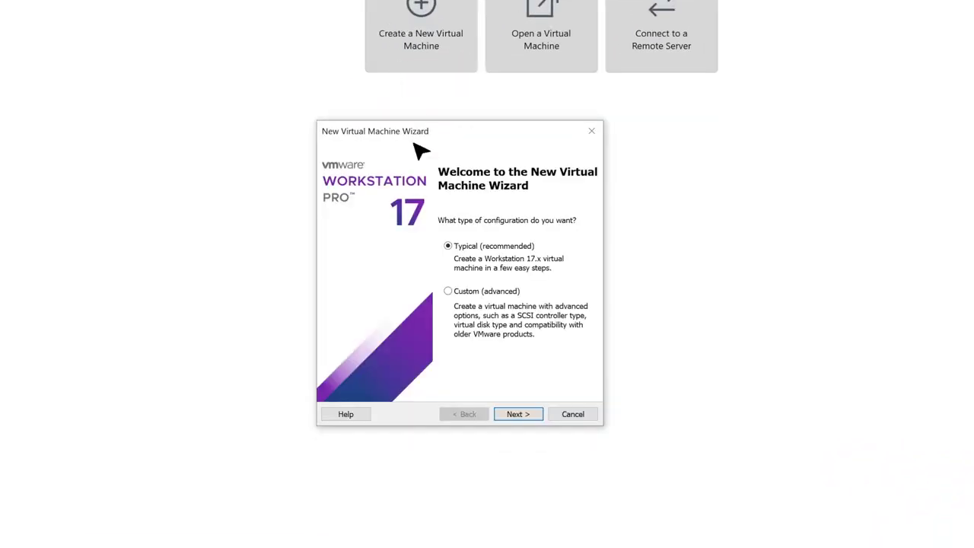
left_click(448, 247)
left_click(449, 293)
left_click(448, 247)
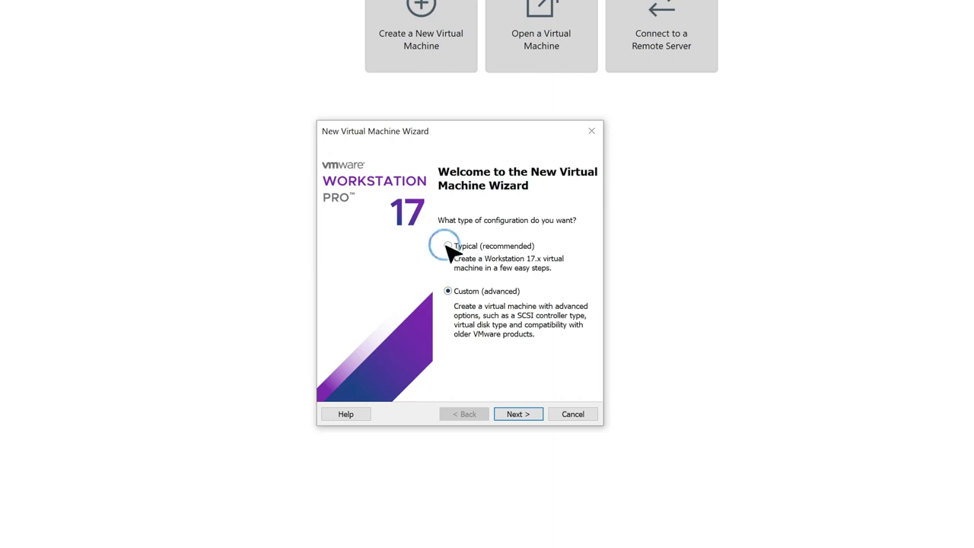
left_click(519, 413)
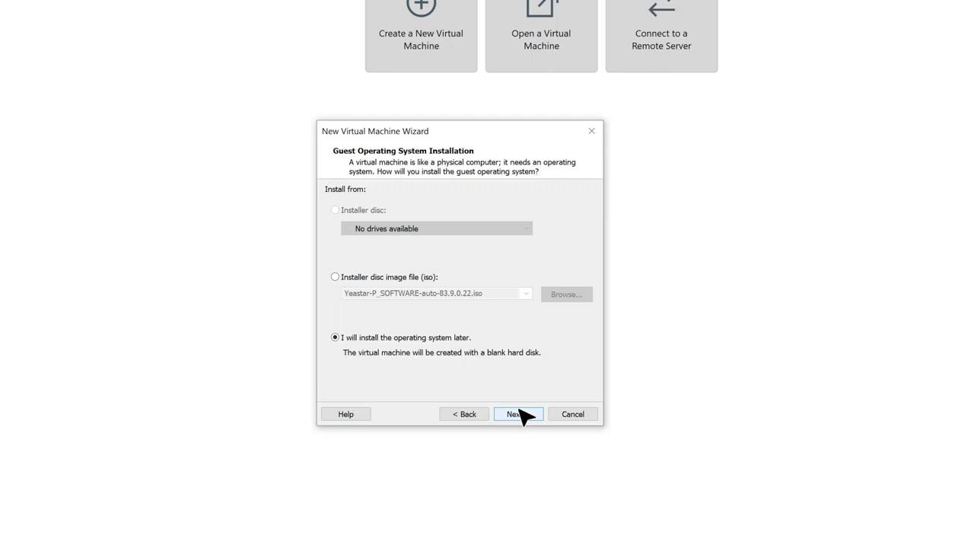
Choose to install the operating system later, and set the guest operating system to Linux, version Ubuntu 64-bit
left_click(335, 339)
left_click(525, 418)
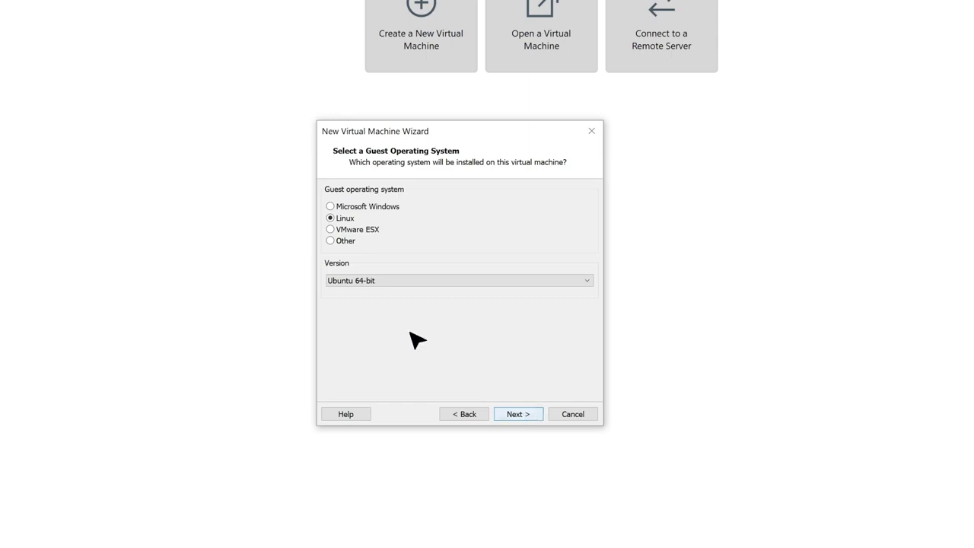
left_click(331, 219)
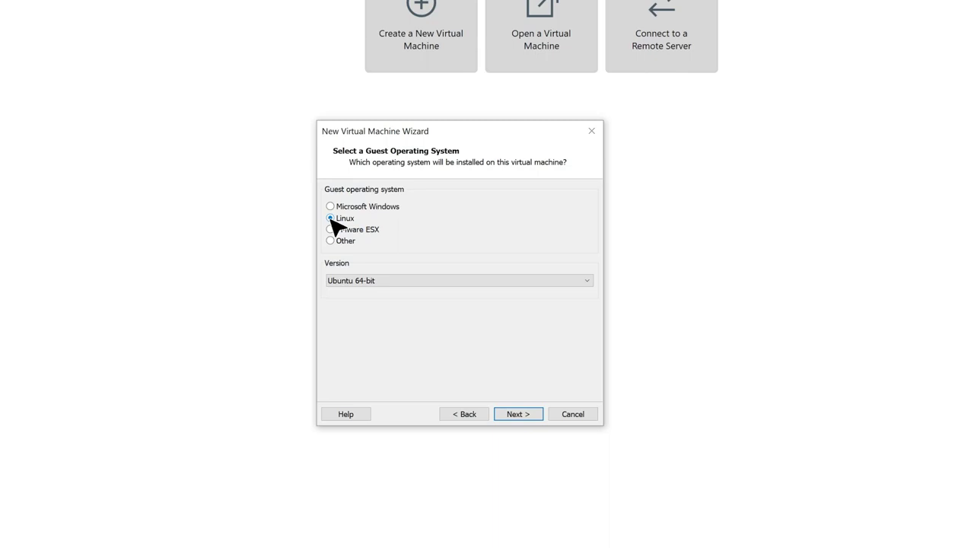
left_click(380, 281)
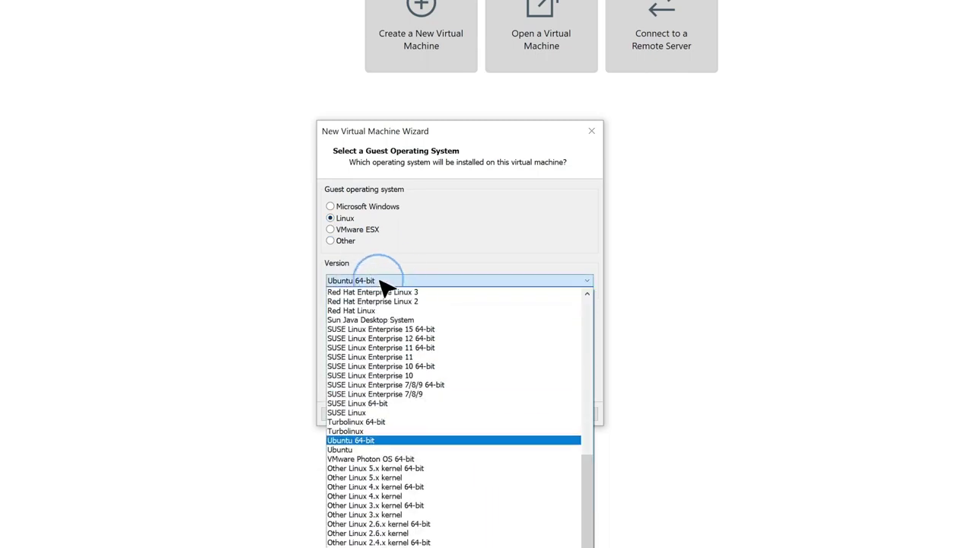
left_click(386, 443)
left_click(499, 415)
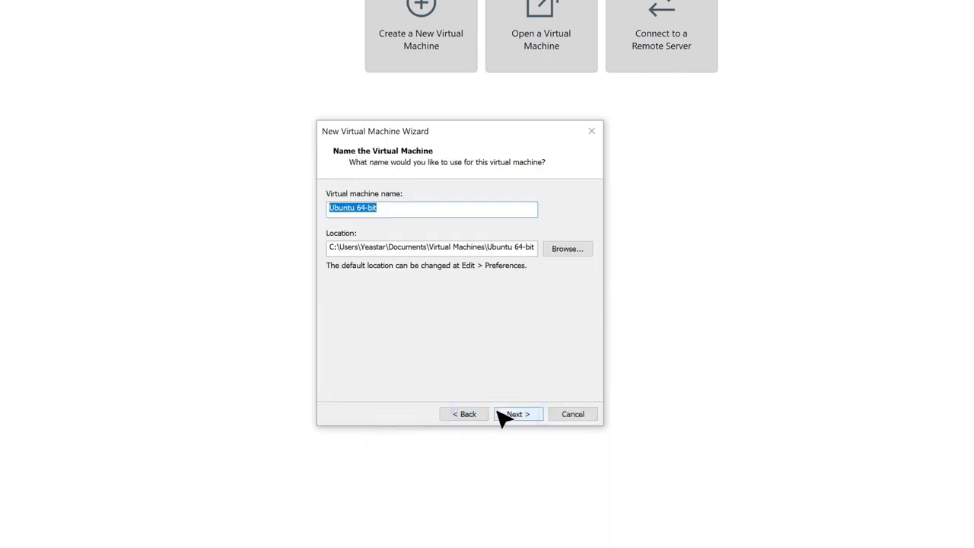
Name the virtual machine P-Series PBX_Auto and set its location to Local Disk (E:)
key("BackSpace")
type("P-Series PBX_Auto")
left_click(570, 251)
left_click_drag(637, 261, 641, 322)
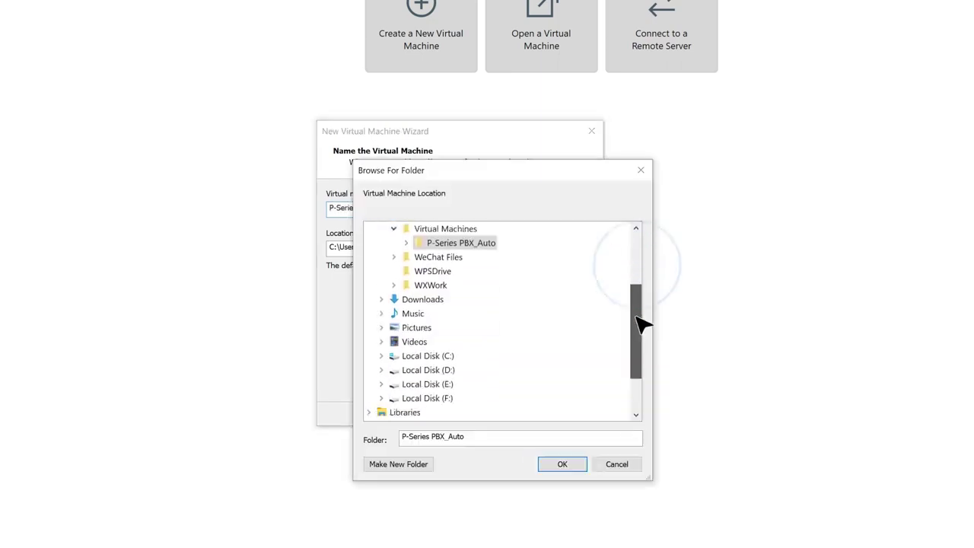
left_click(428, 384)
left_click(562, 465)
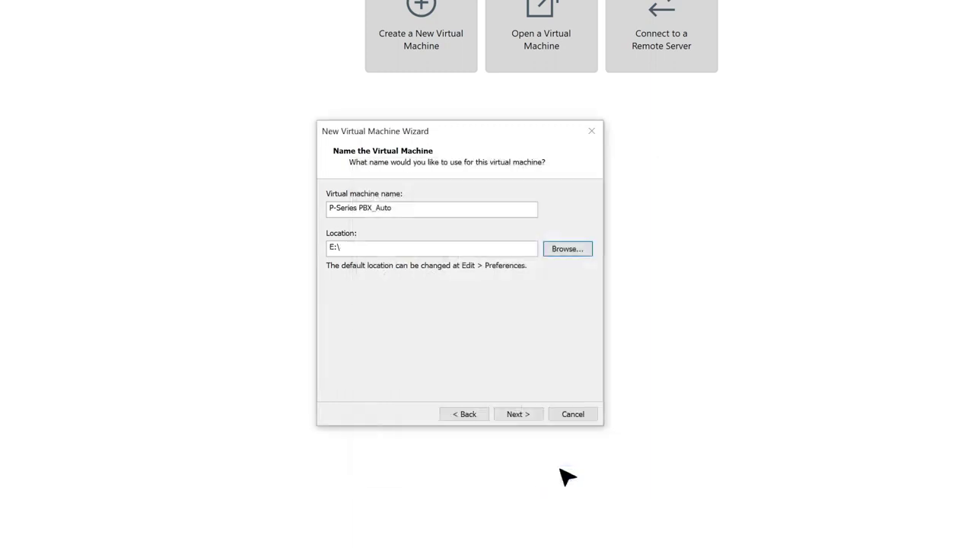
left_click(526, 417)
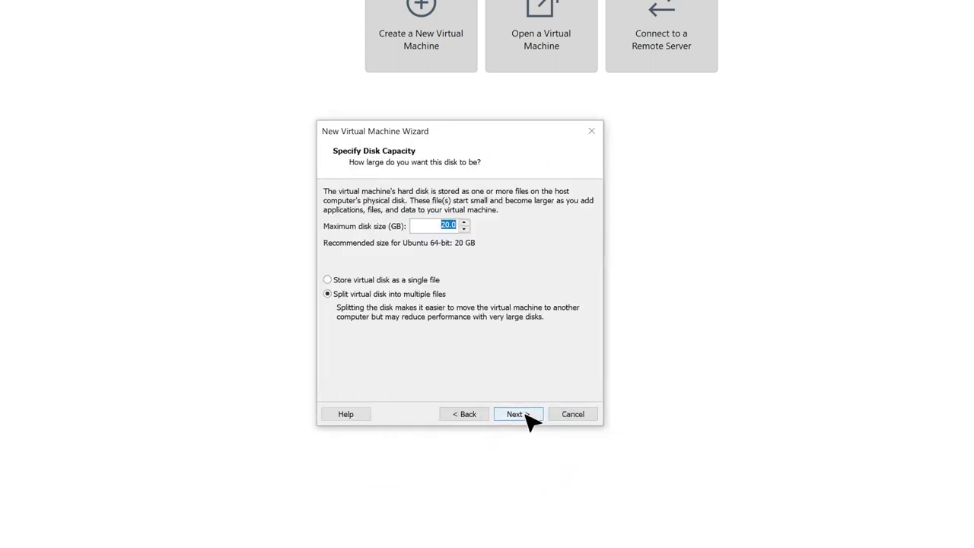
Set the maximum disk size to 40 GB, keeping the disk split into multiple files, and finish creating the virtual machine
double_click(445, 225)
type("4")
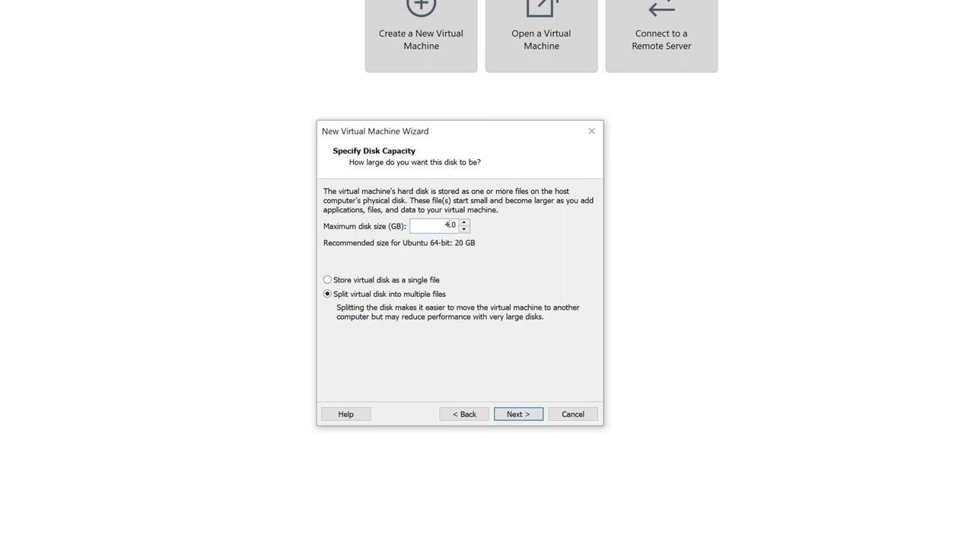
type("0")
left_click_drag(430, 225, 517, 249)
left_click(524, 414)
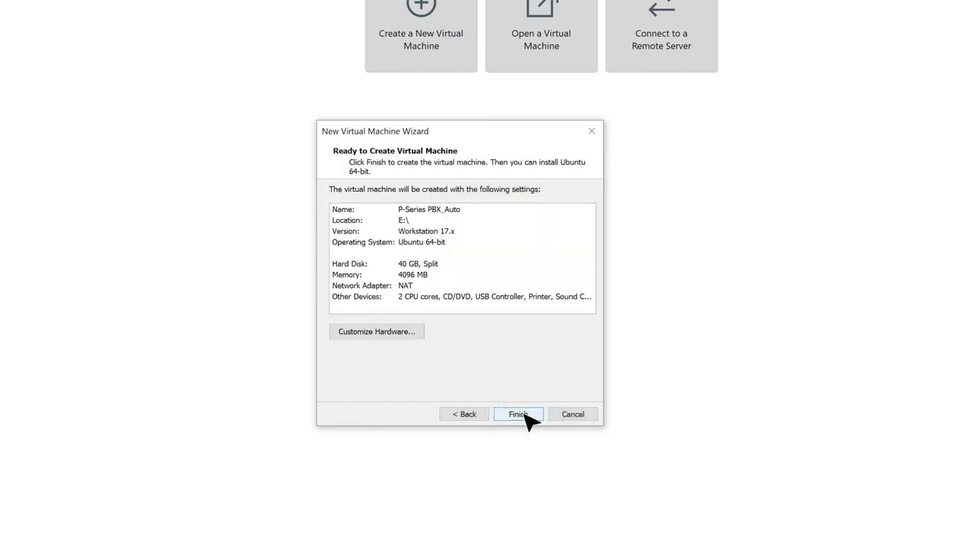
left_click(524, 416)
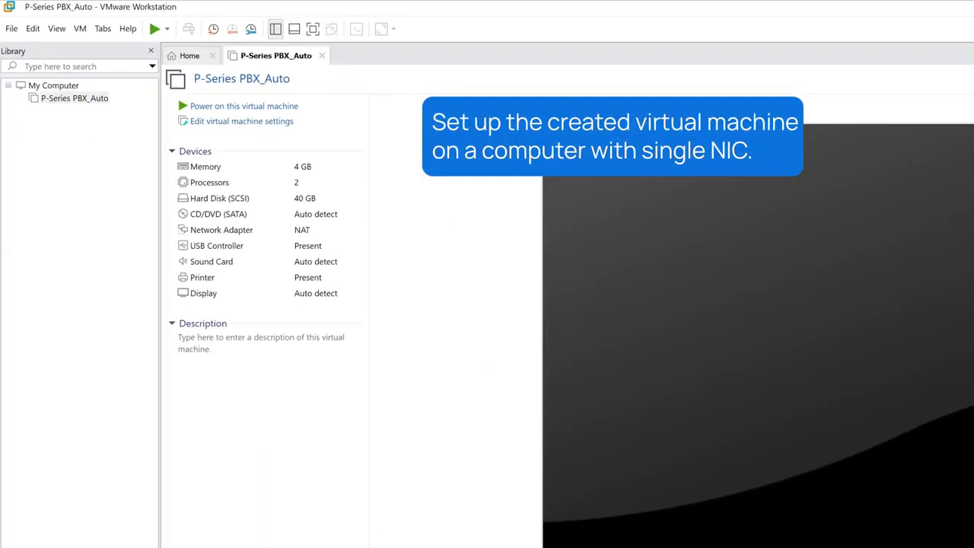
In the P-Series PBX_Auto settings, make the CD/DVD drive connect at power on and use the ISO image Yeastar-P_SOFTWARE-auto-83.9.0.22.iso
left_click(81, 99)
left_click(223, 121)
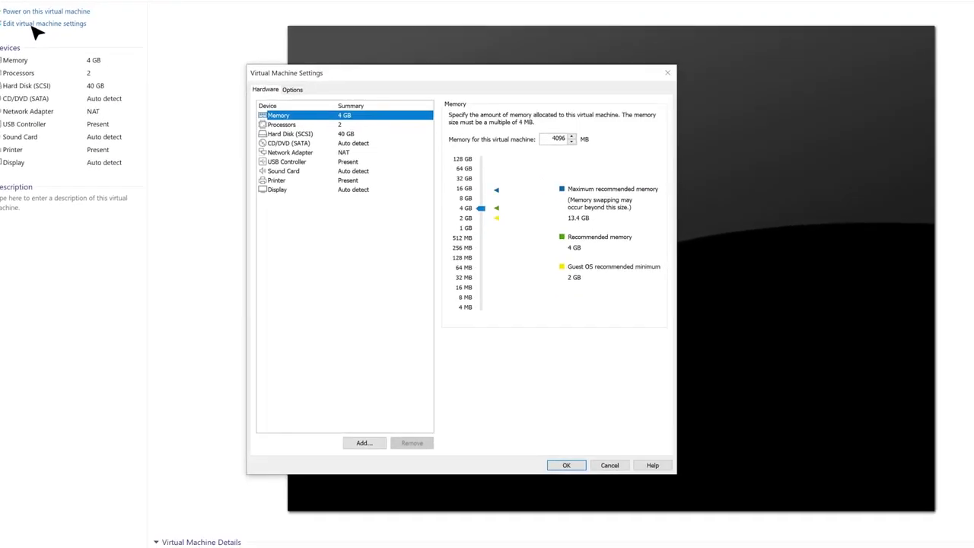
left_click(315, 146)
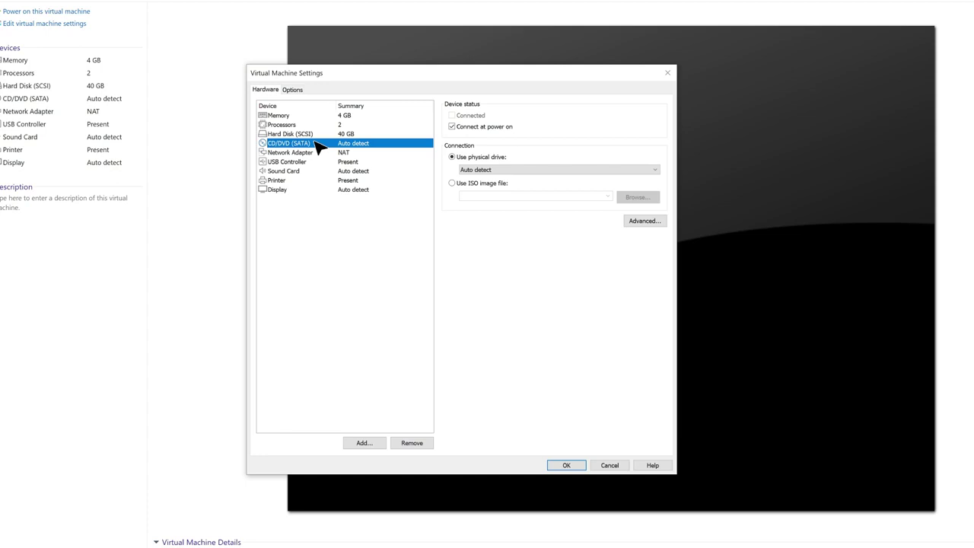
left_click(453, 127)
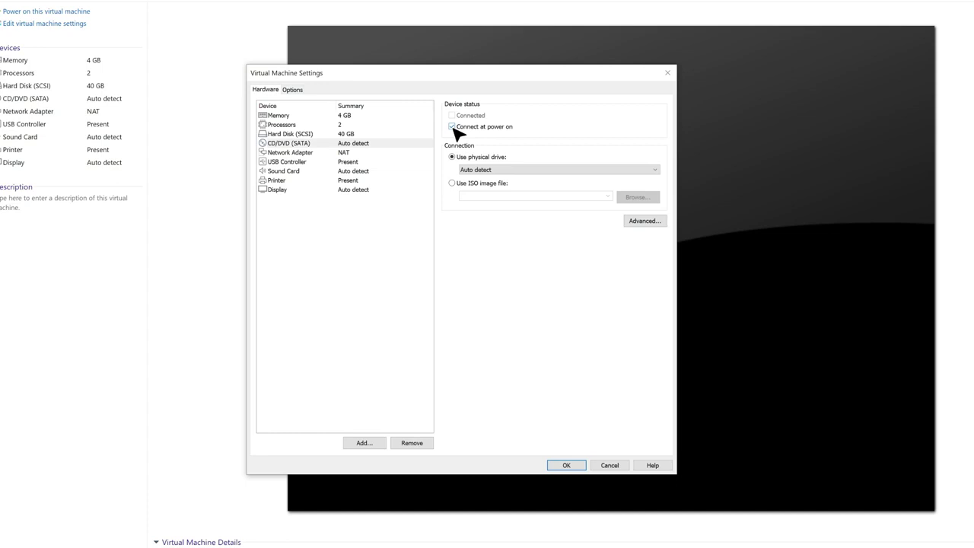
left_click(452, 183)
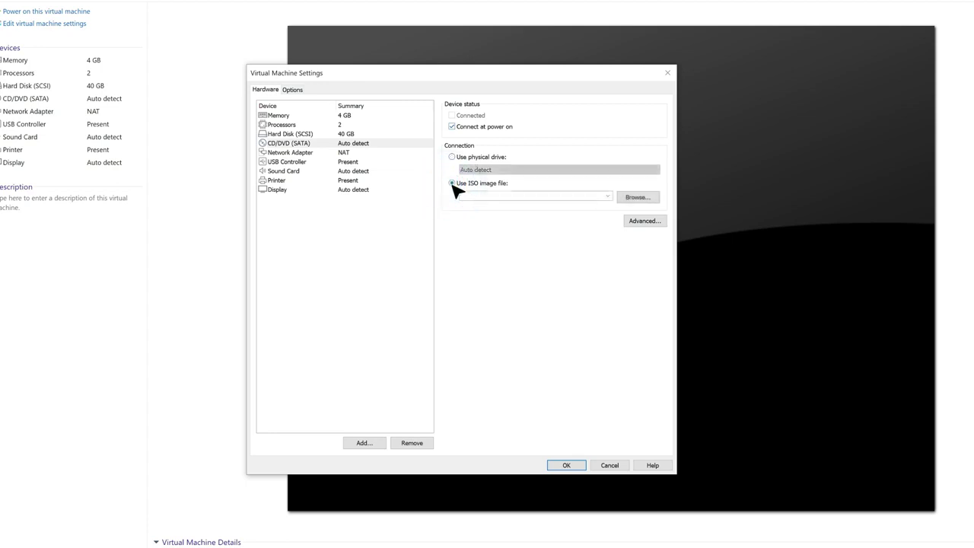
left_click(639, 198)
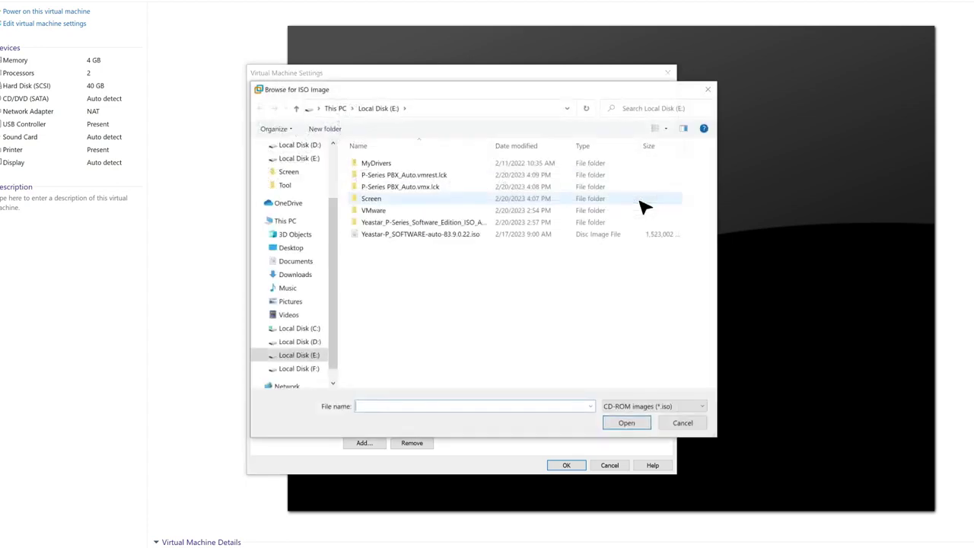
double_click(473, 234)
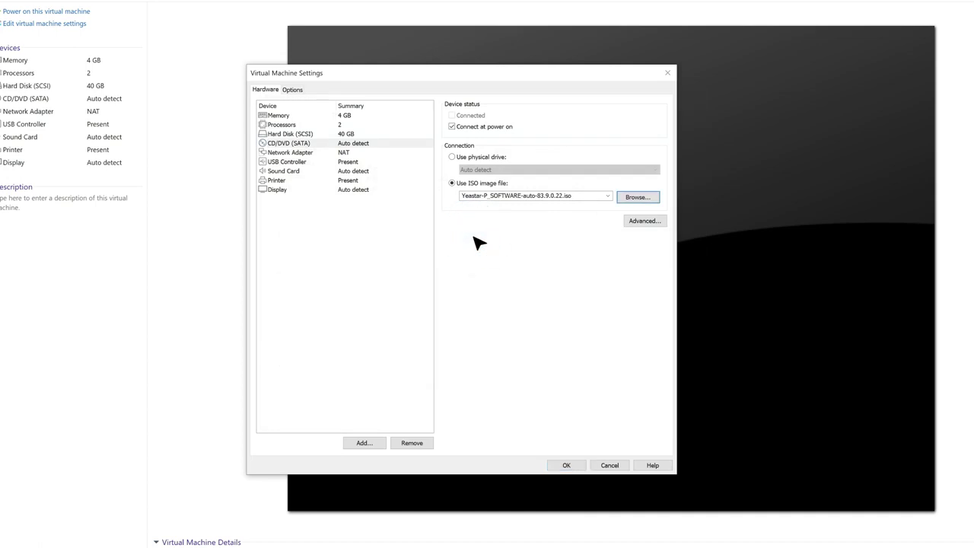
Set the network adapter to Bridged and the firmware type to BIOS, and save the virtual machine settings
left_click(363, 153)
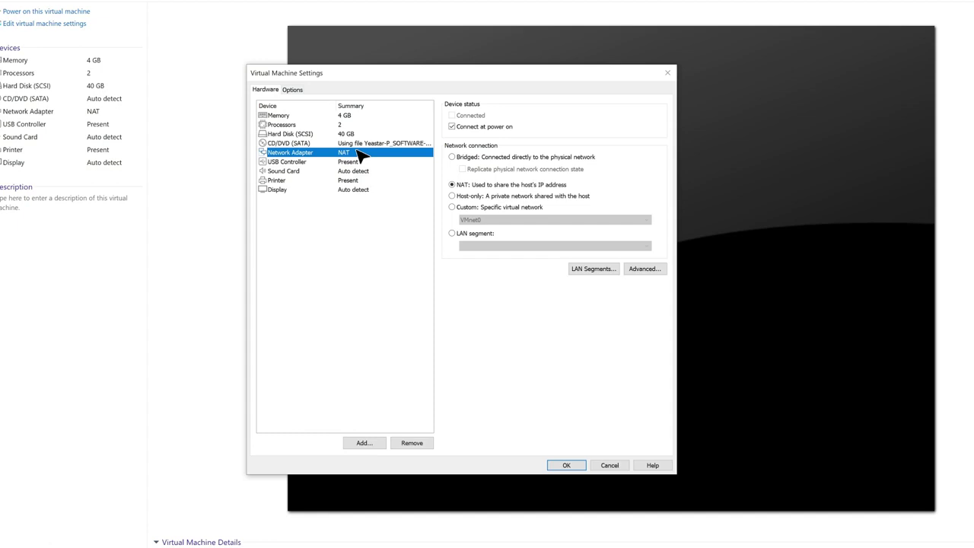
left_click(453, 157)
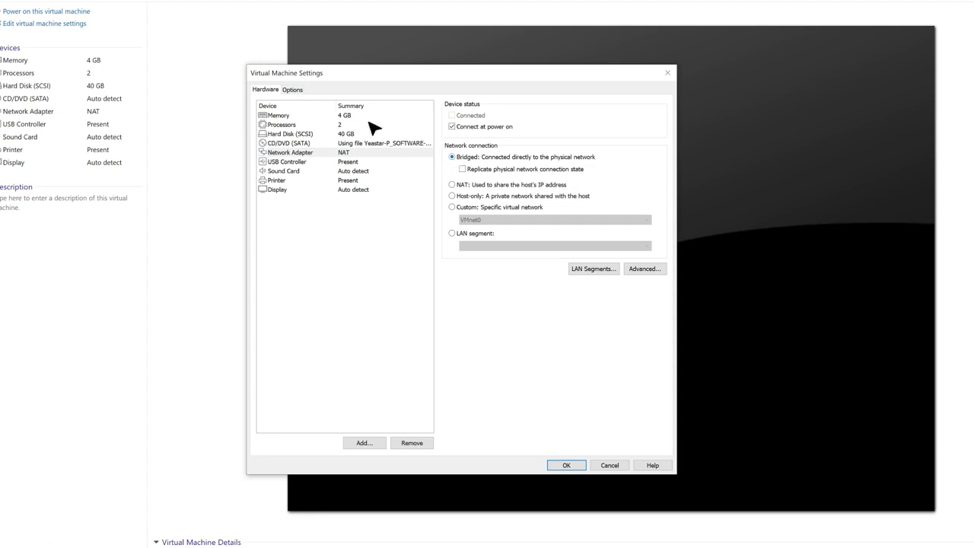
left_click(292, 89)
left_click(313, 227)
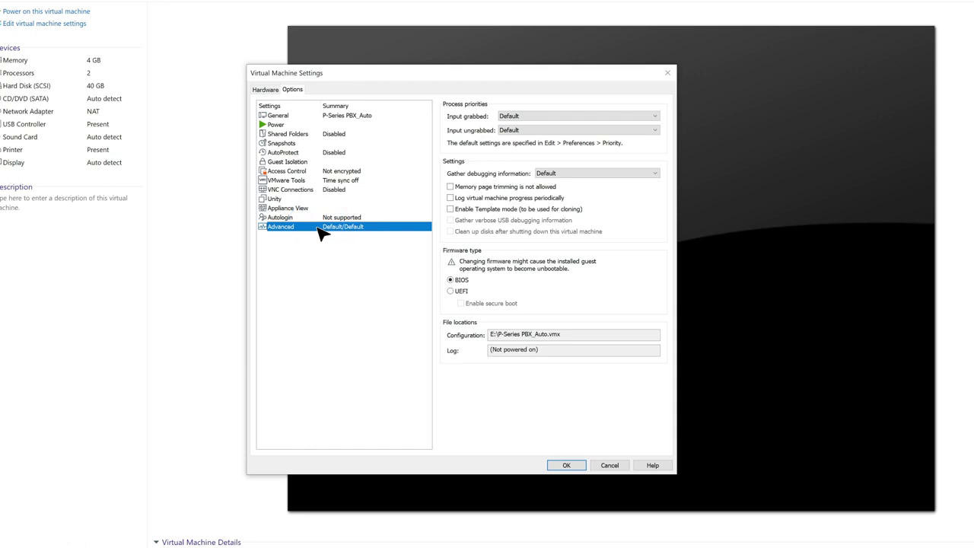
left_click(451, 280)
left_click(566, 465)
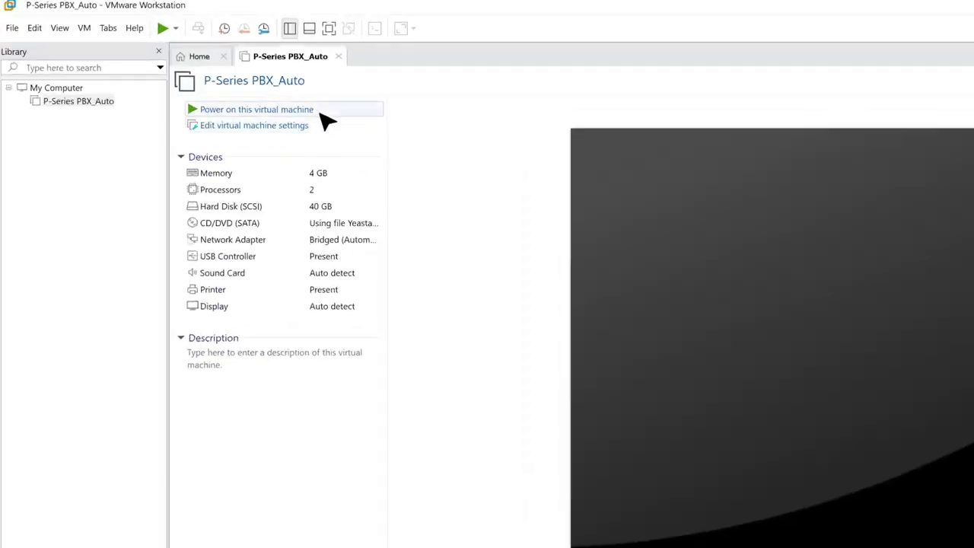
Power on the P-Series PBX_Auto virtual machine and let the automatic PBX installation run through to system startup
left_click(193, 68)
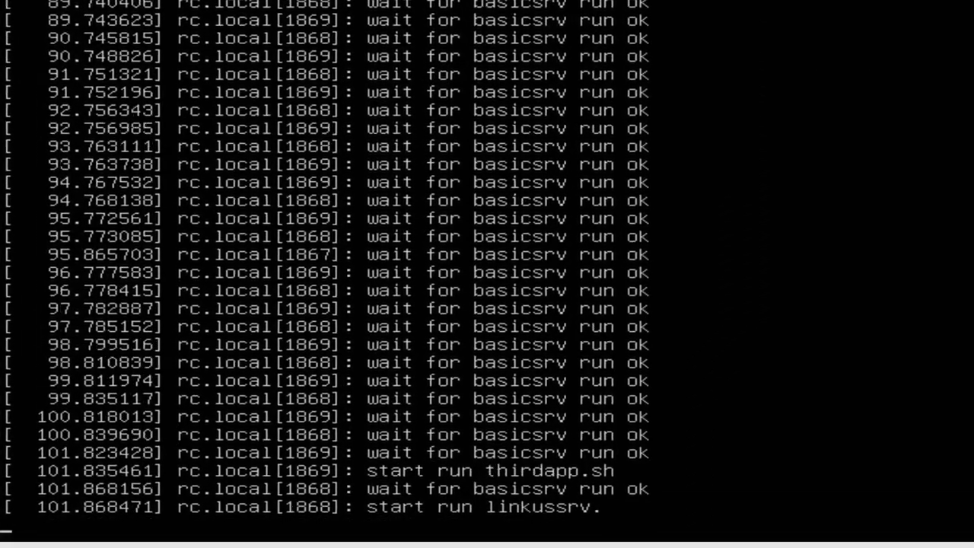
key("Return")
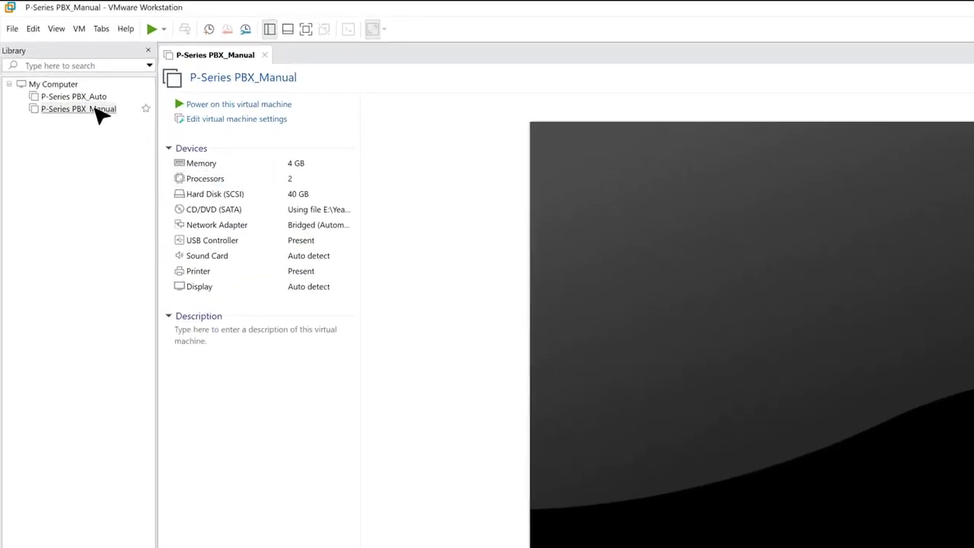
Power on the P-Series PBX_Manual virtual machine and accept the English (US) keyboard layout and variant in the installer
left_click(64, 71)
left_click(188, 106)
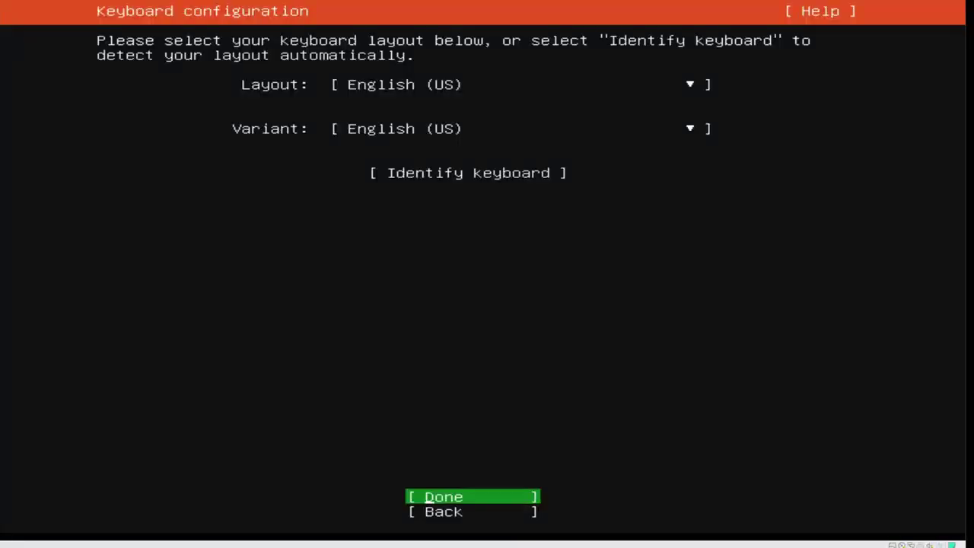
key("Return")
key("Return")
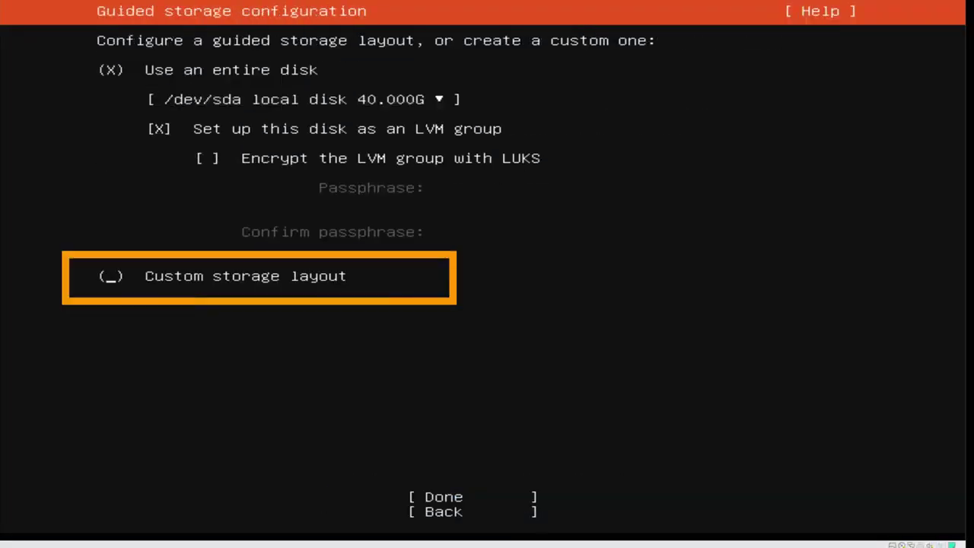
Choose a custom storage layout for the installation and continue to the storage configuration
key("space")
key("Tab")
key("Return")
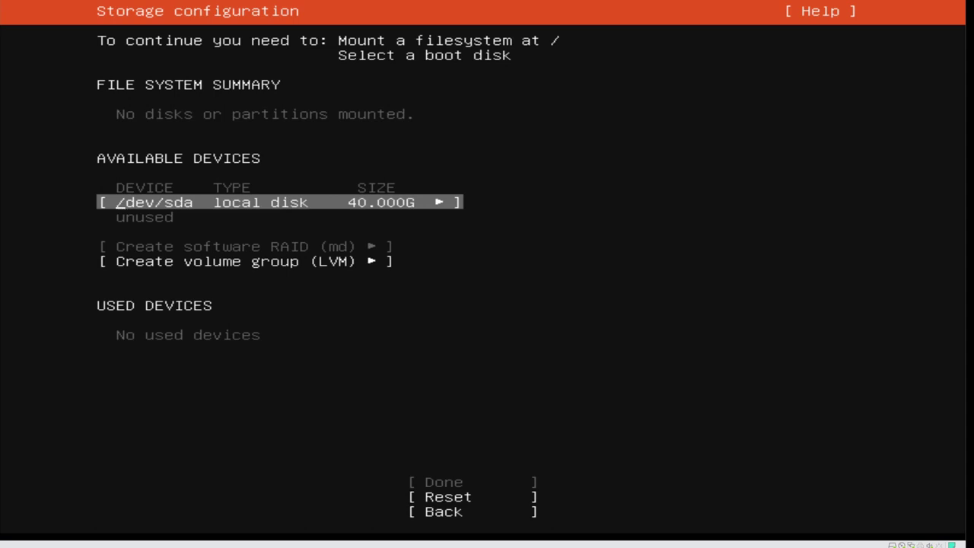
Add a 10G GPT partition on /dev/sda formatted as ext4 and mounted at /
key("Return")
key("Down")
key("Down")
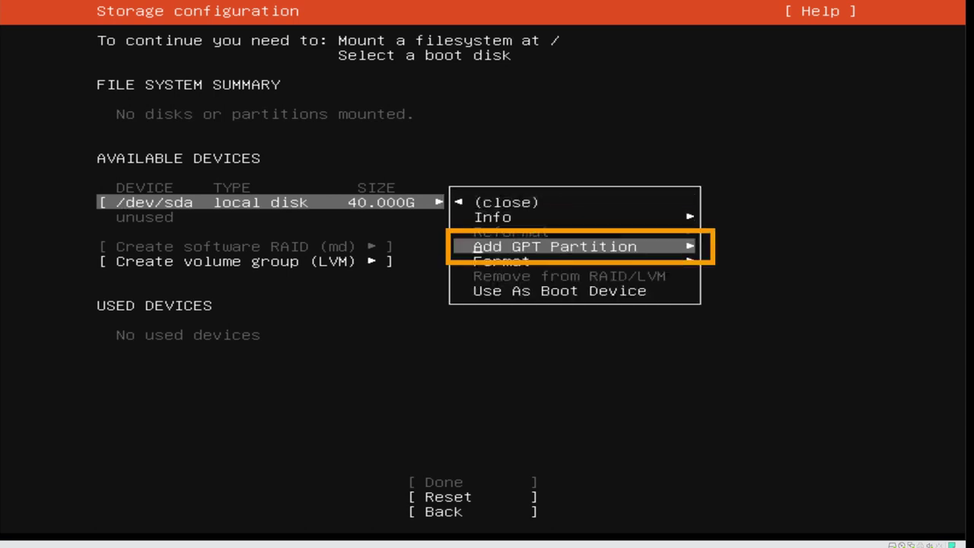
key("Return")
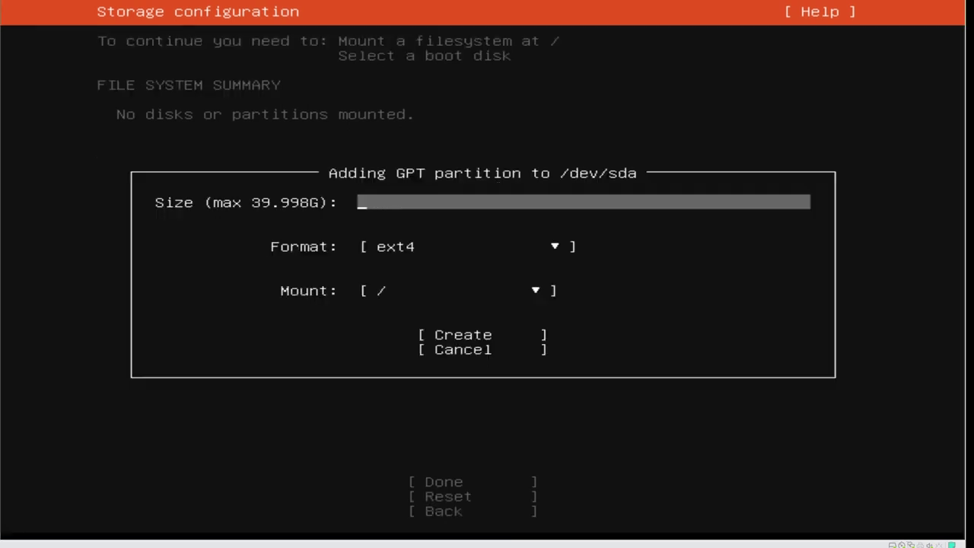
type("10G")
key("Tab")
key("Tab")
key("Tab")
key("Return")
Add a 19.997G GPT partition on /dev/sda formatted as ext4 and mounted at /home
key("Return")
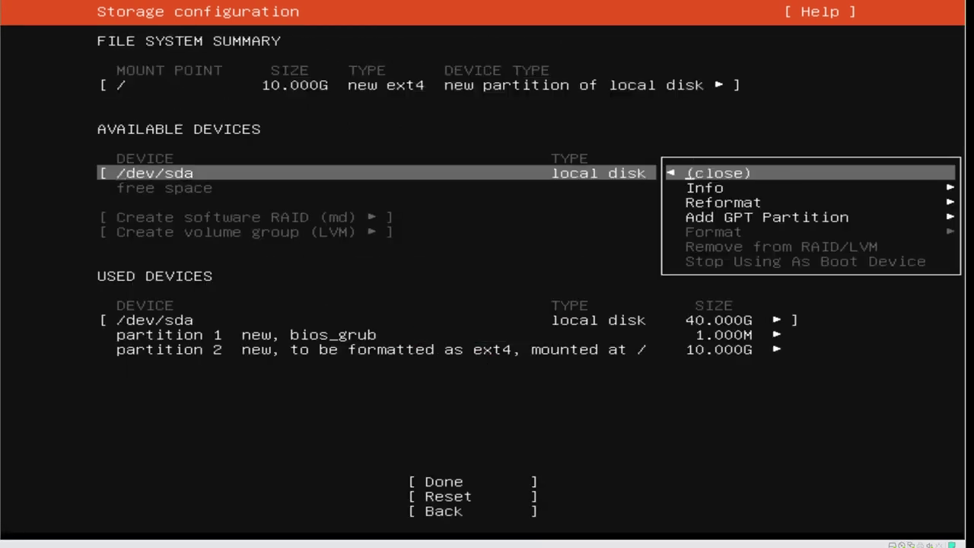
key("Down")
key("Down")
key("Return")
type("19.997G")
key("Tab")
key("Tab")
key("Tab")
key("Return")
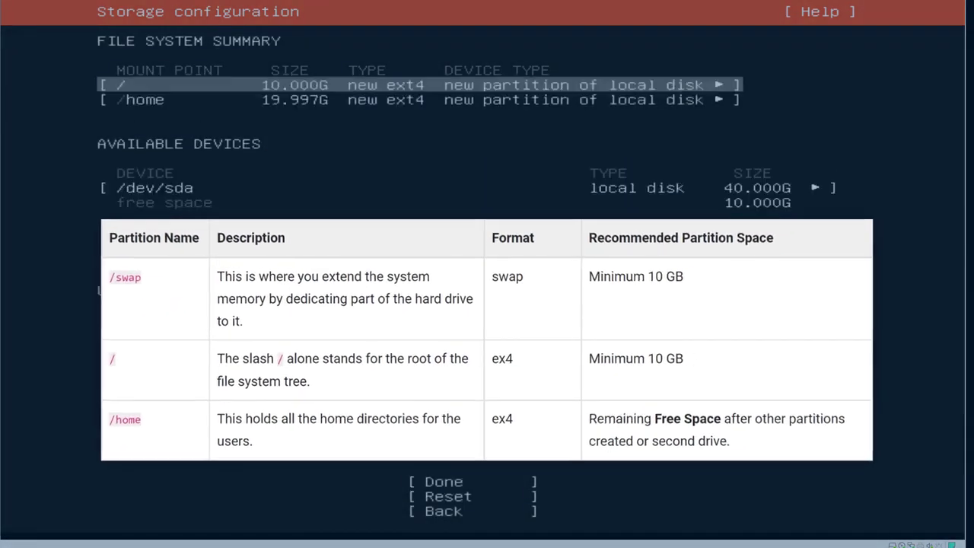
Add a 10G GPT partition on /dev/sda formatted as swap
key("Return")
key("Down")
key("Down")
key("Return")
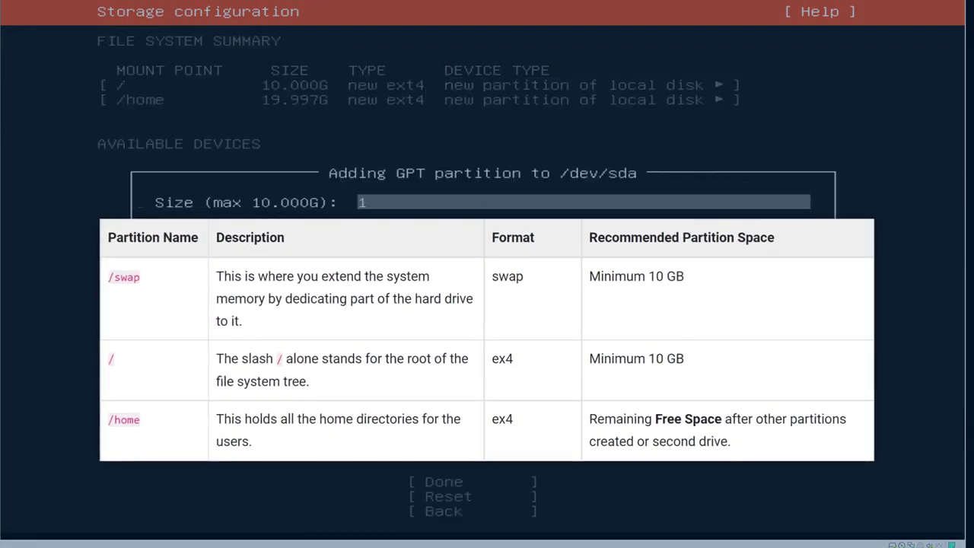
type("10G")
key("Tab")
key("Return")
key("Down")
key("Down")
key("Down")
key("Return")
key("Tab")
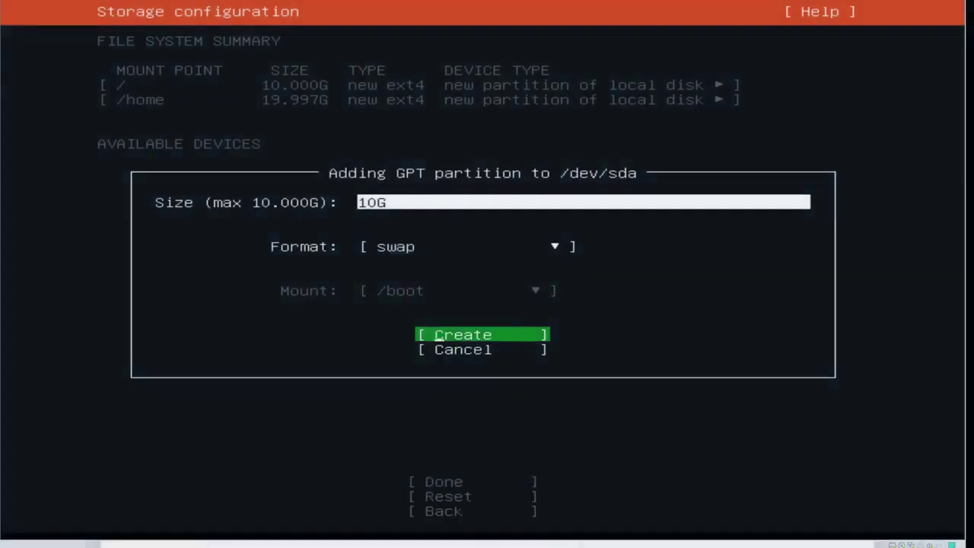
key("Return")
Finish the storage configuration and confirm the destructive action so the installation begins
key("Down")
key("Down")
key("Down")
key("Down")
key("Down")
key("Down")
key("Down")
key("Down")
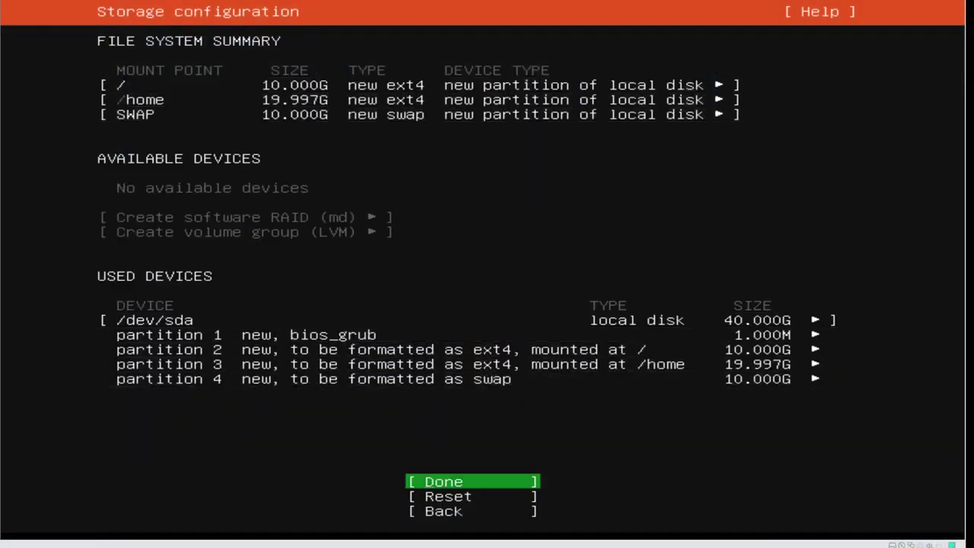
key("Return")
key("Down")
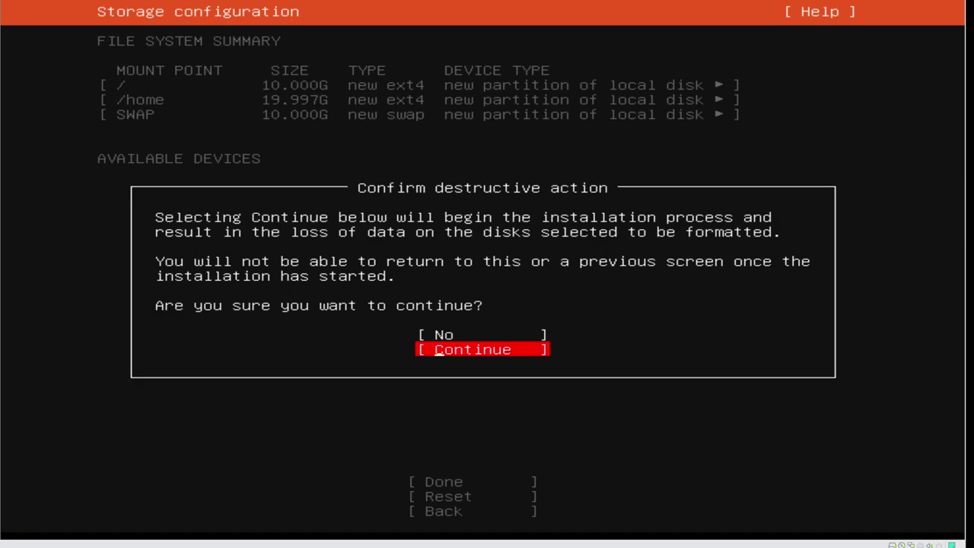
key("Return")
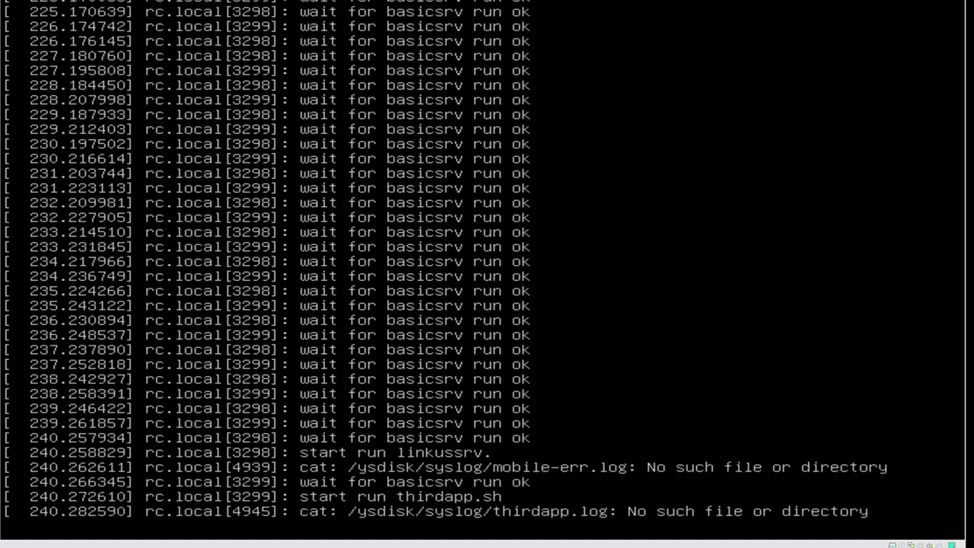
Log in to the IPPBX console as support, entering the account password
key("Return")
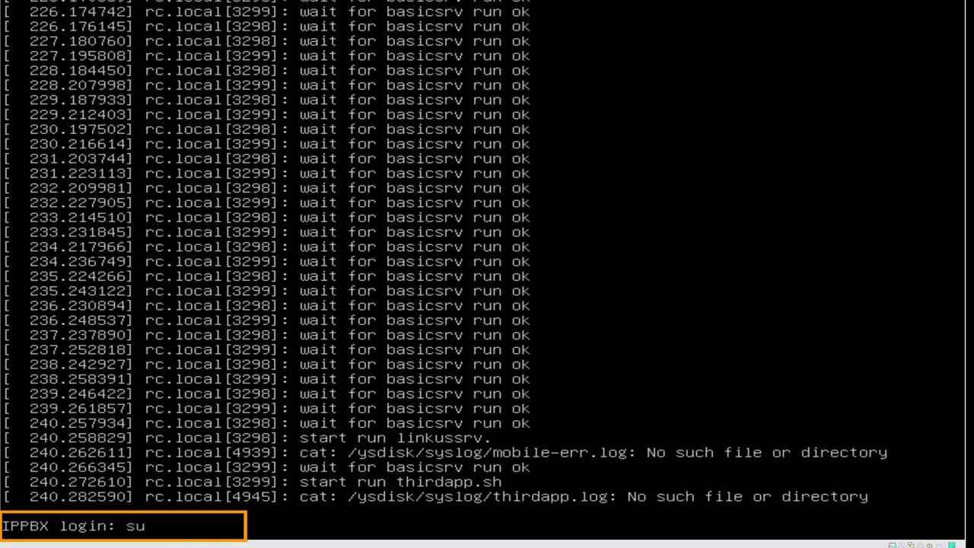
key("Return")
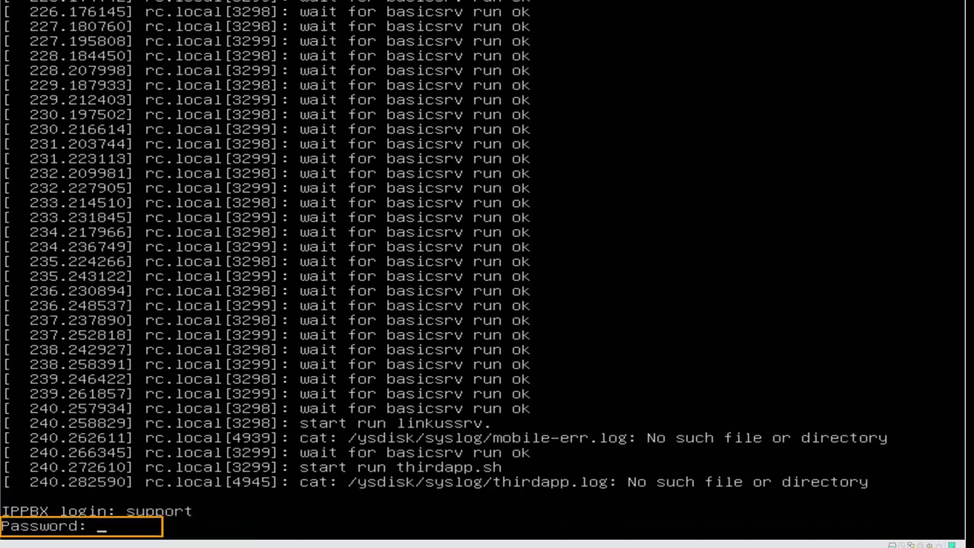
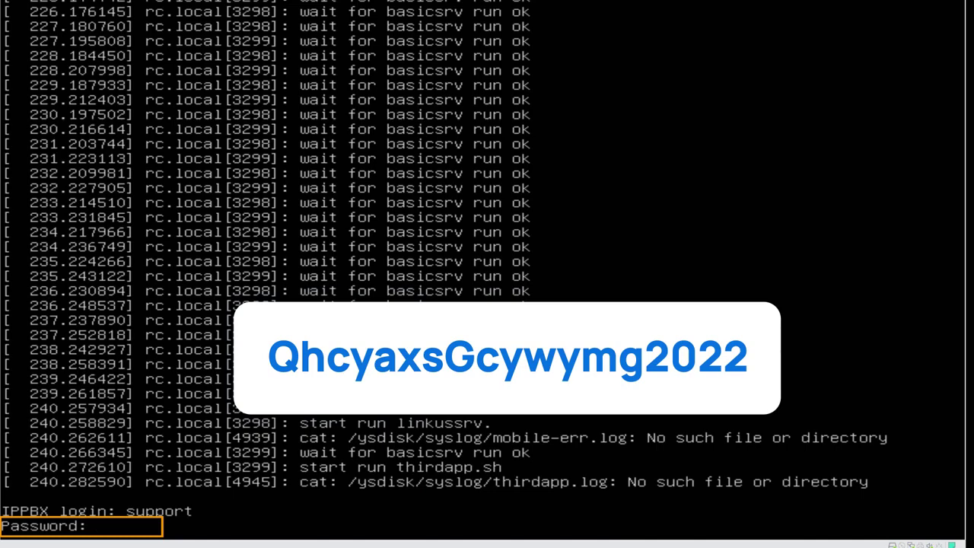
key("Return")
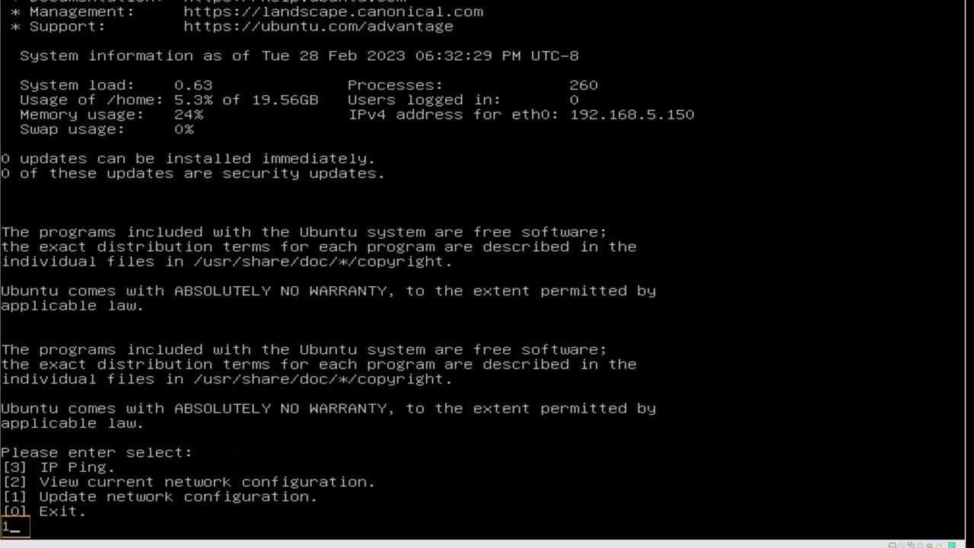
Update the PBX network configuration with IP address 192.168.28.5, netmask 255.255.255.0 and gateway 192.168.28.1
key("Return")
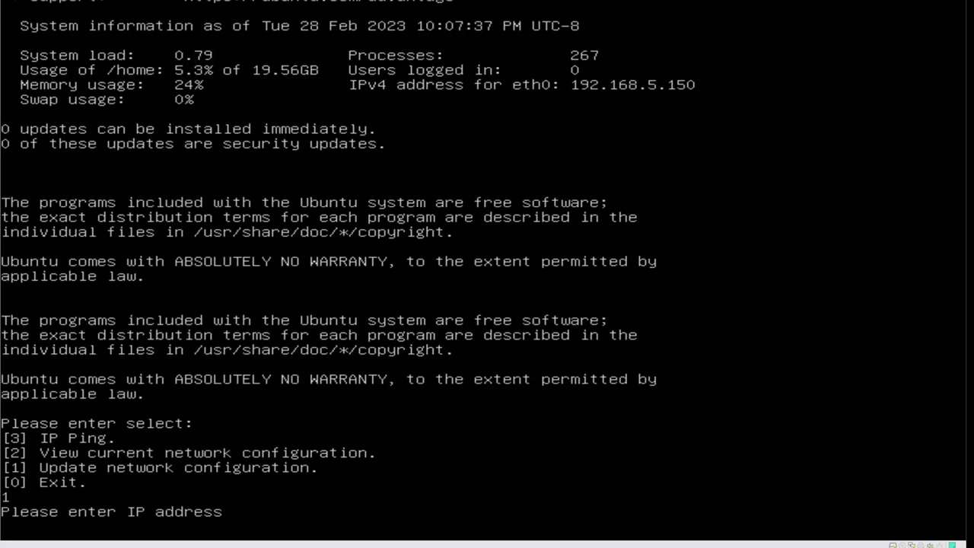
type("192.168.28.5")
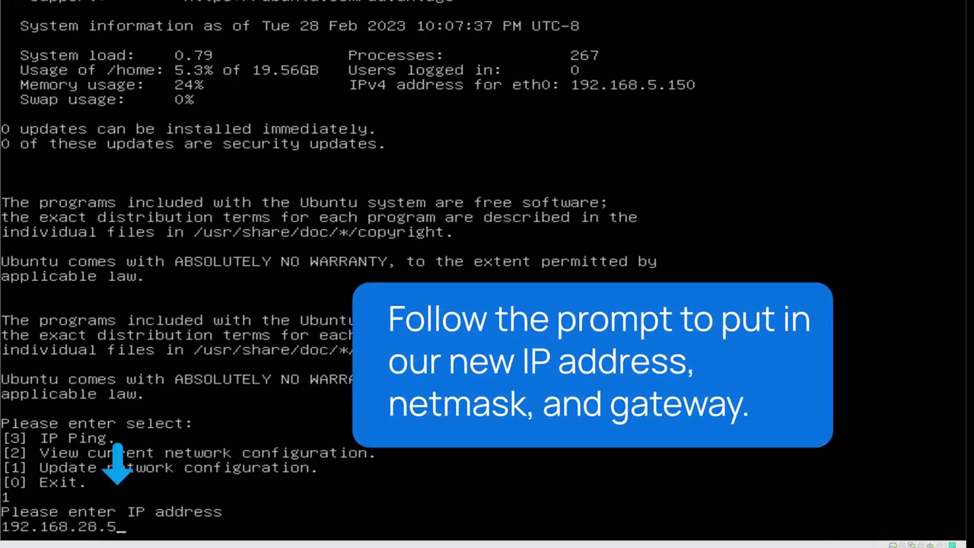
key("Return")
type("255.25")
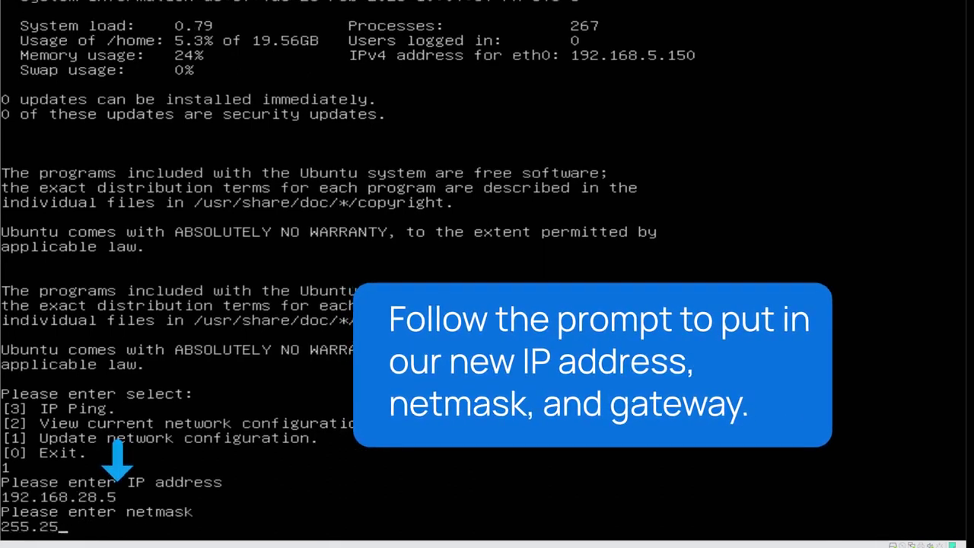
type("5.255.0")
key("Return")
type("192.168.28.1")
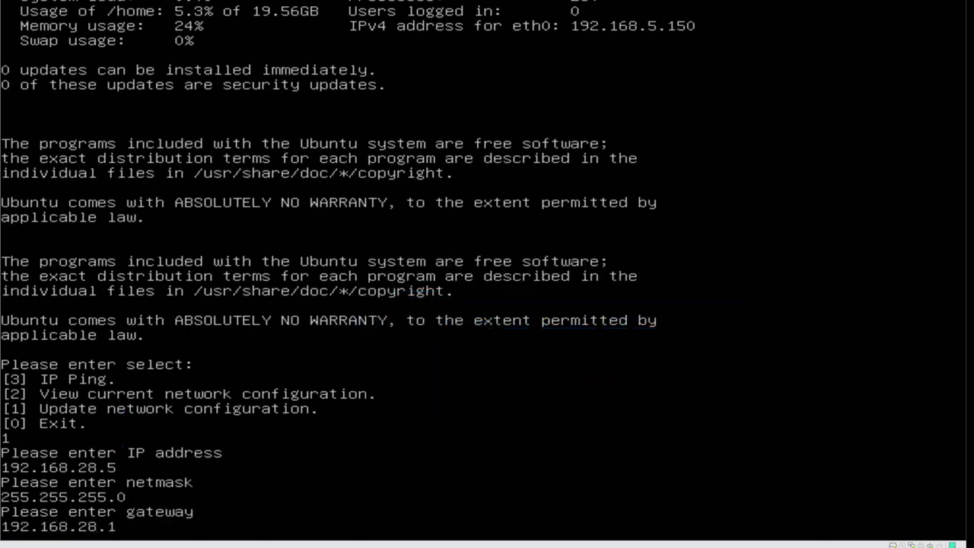
key("Return")
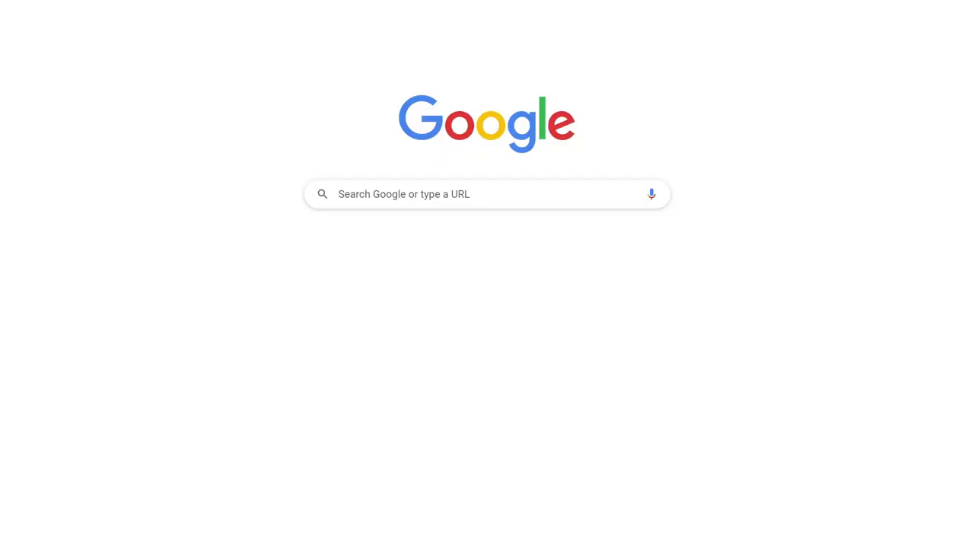
type("https://192.168.28.5:8088/")
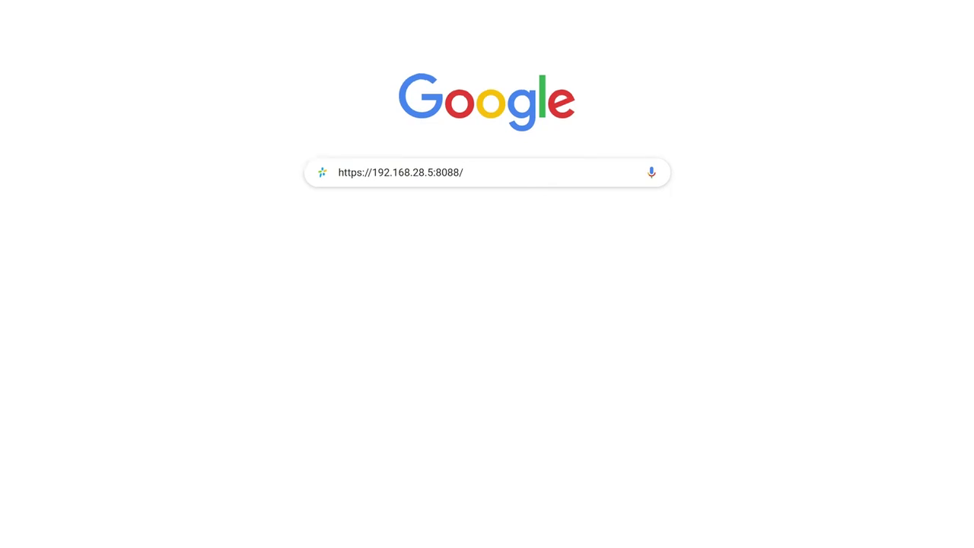
key("Return")
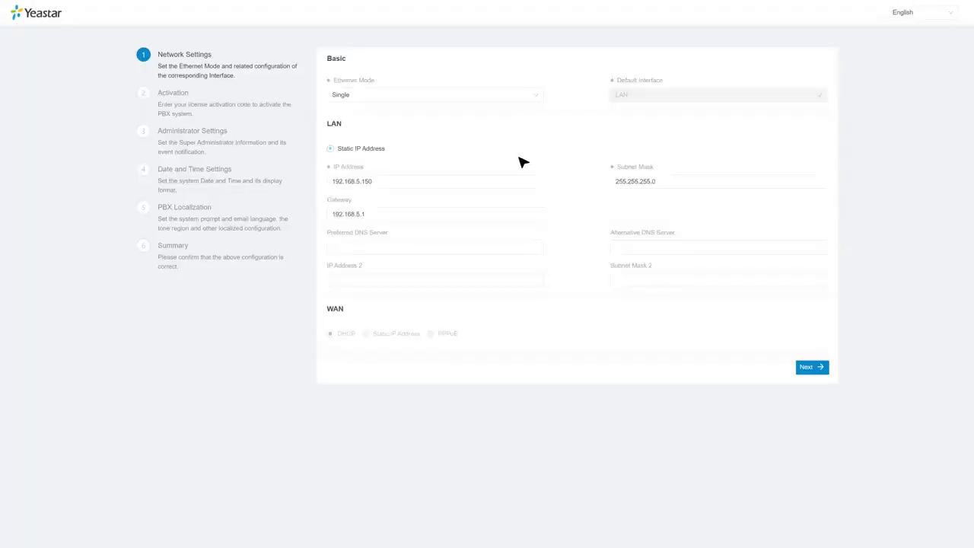